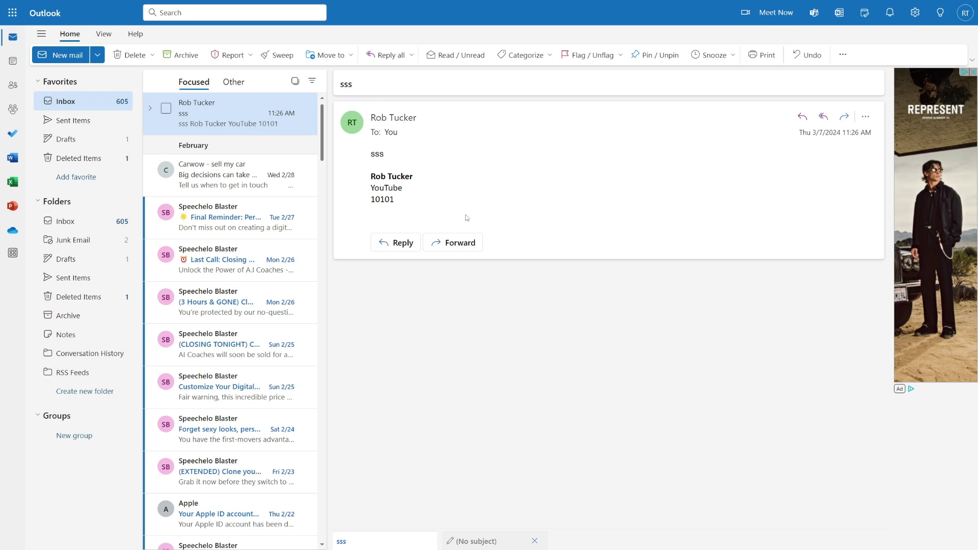
# Step: Reply to the sss message with 'fjfj' and bring up the emoji picker
pyautogui.click(396, 243)
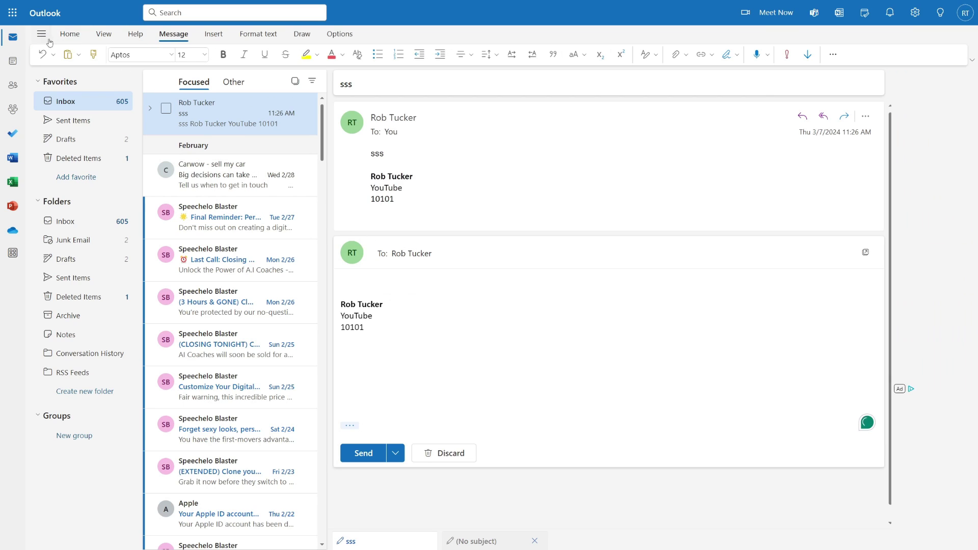
pyautogui.write('fjfj')
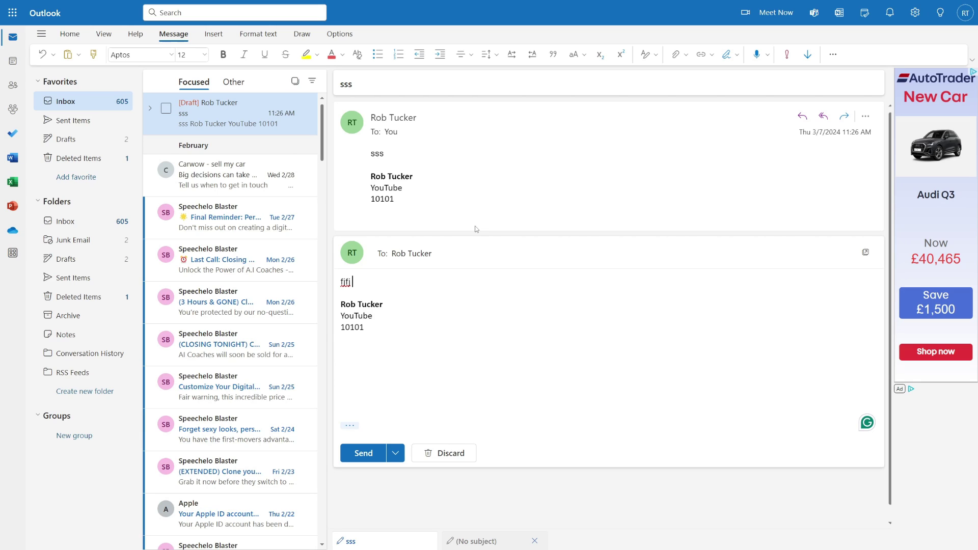
pyautogui.press('super+period')
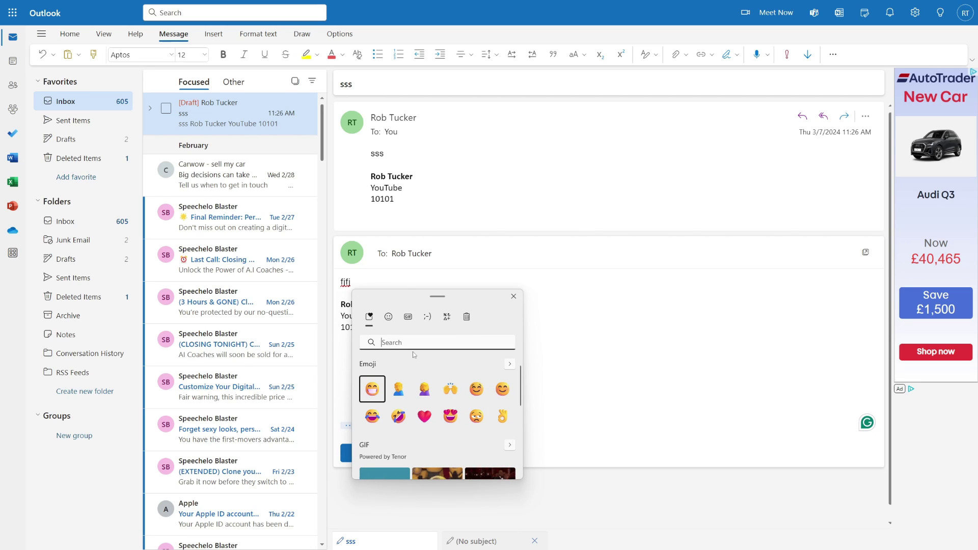
pyautogui.click(389, 317)
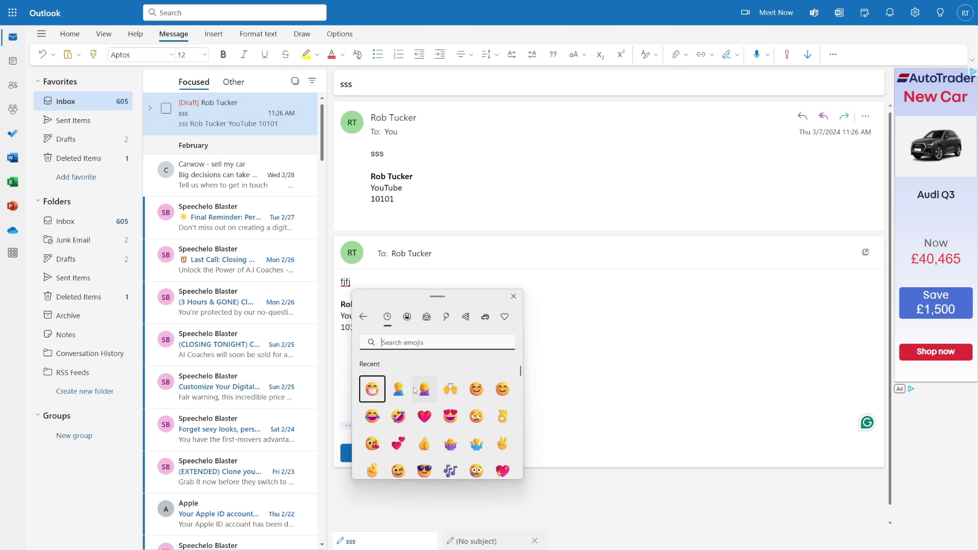
pyautogui.scroll(-3, 415, 390)
pyautogui.scroll(-3, 413, 385)
pyautogui.scroll(-3, 413, 386)
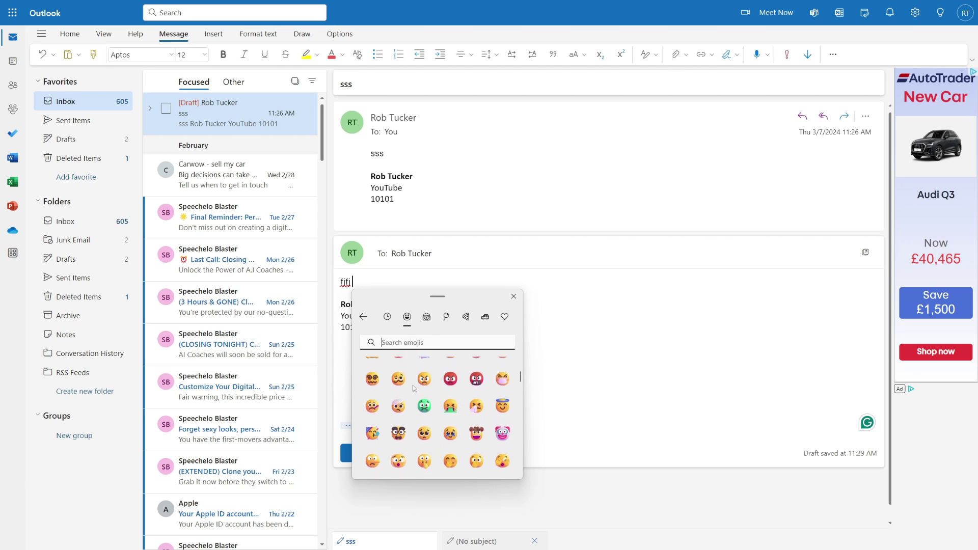
pyautogui.scroll(-5, 412, 386)
pyautogui.scroll(-3, 413, 386)
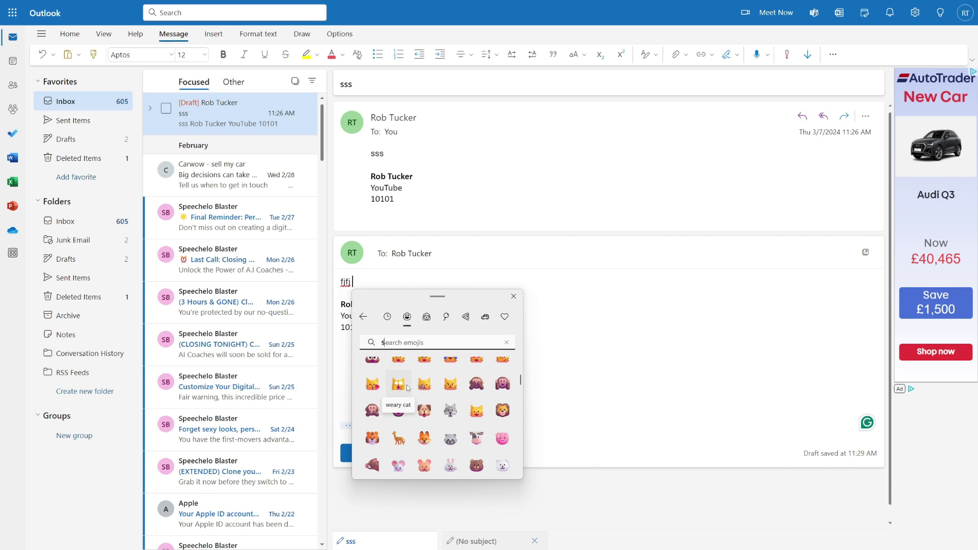
pyautogui.write('smile')
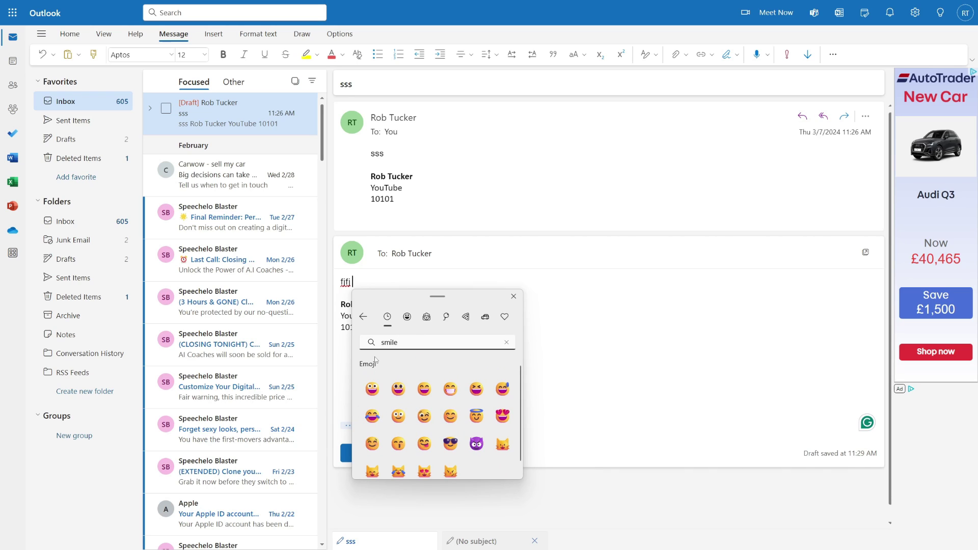
pyautogui.click(372, 389)
pyautogui.click(373, 389)
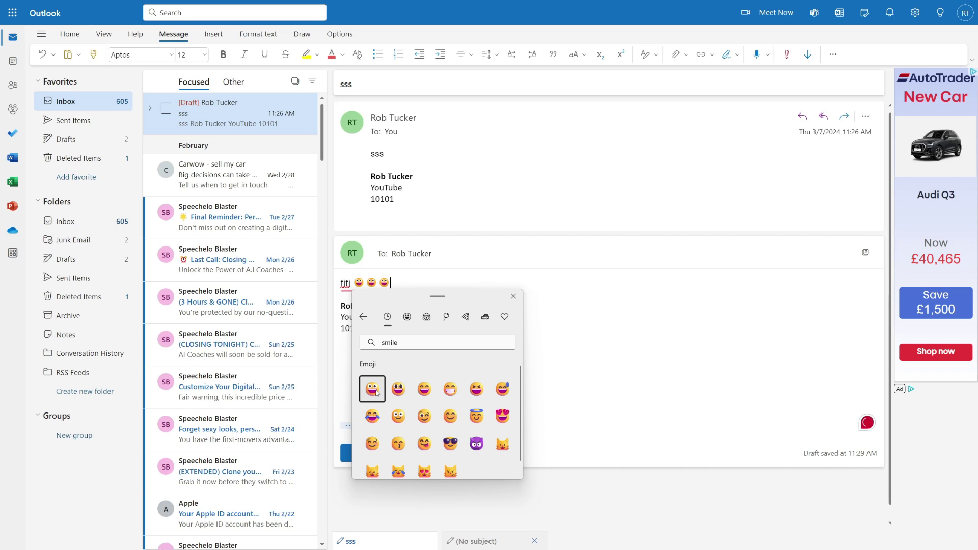
pyautogui.press('Escape')
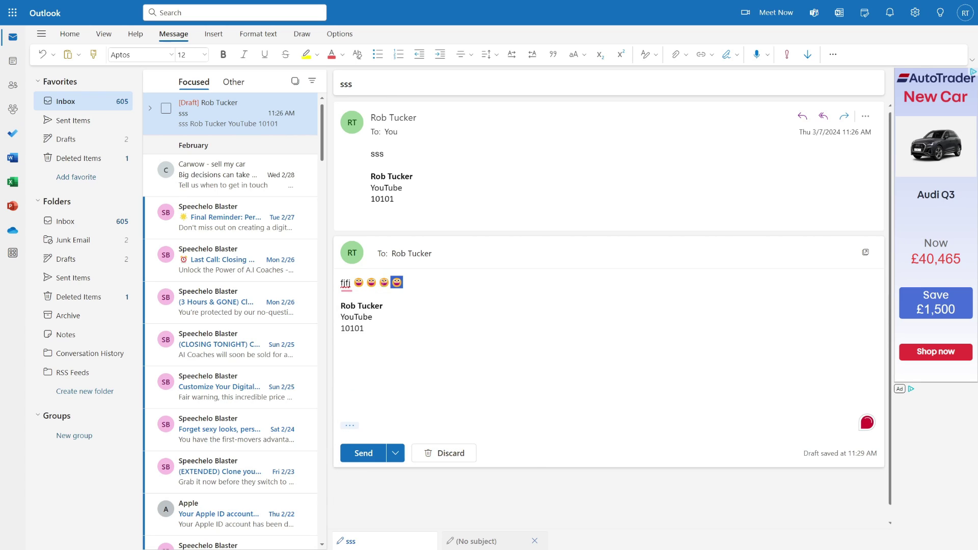
pyautogui.click(363, 454)
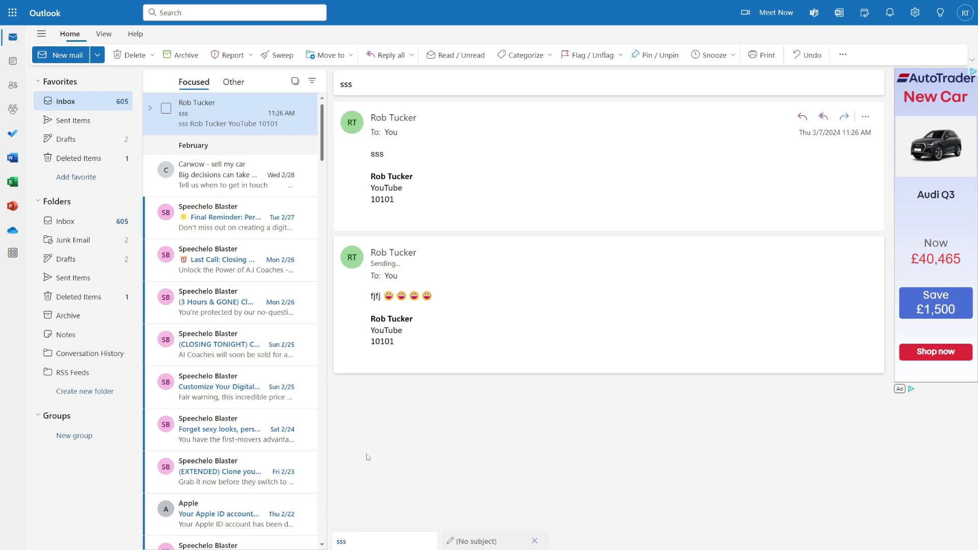